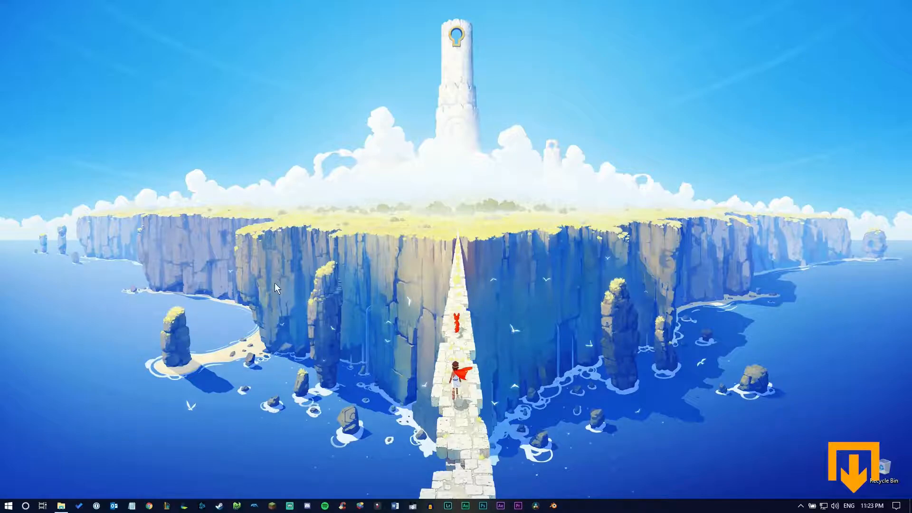
Step: Open File Explorer and create a client folder named Gibberish in the Adobe Premiere Pro CC Training folder
click(61, 505)
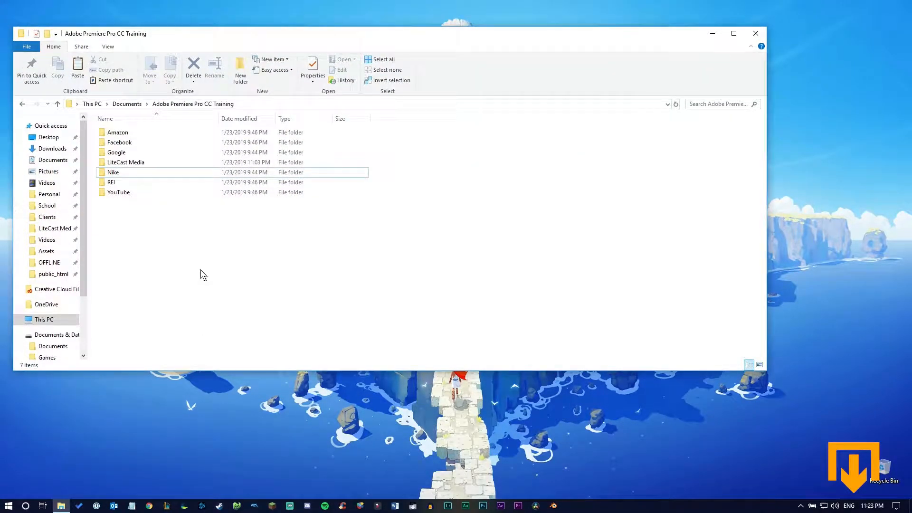
click(241, 78)
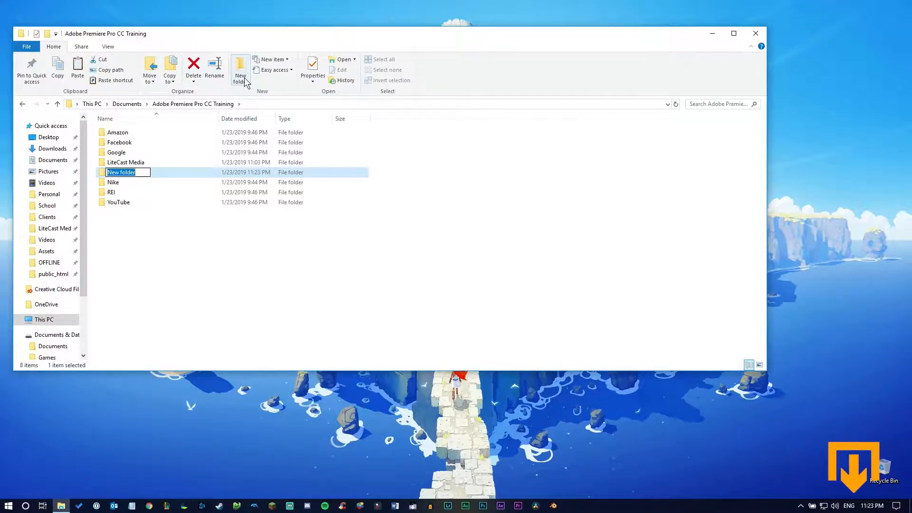
text(Gibberish)
click(256, 272)
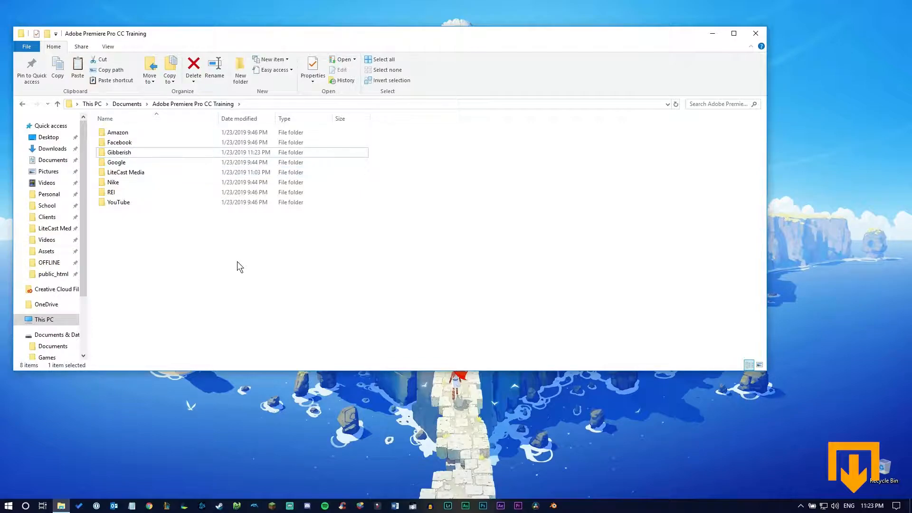
Step: Inside the Gibberish folder, create two folders named Photography and Videography
double_click(128, 154)
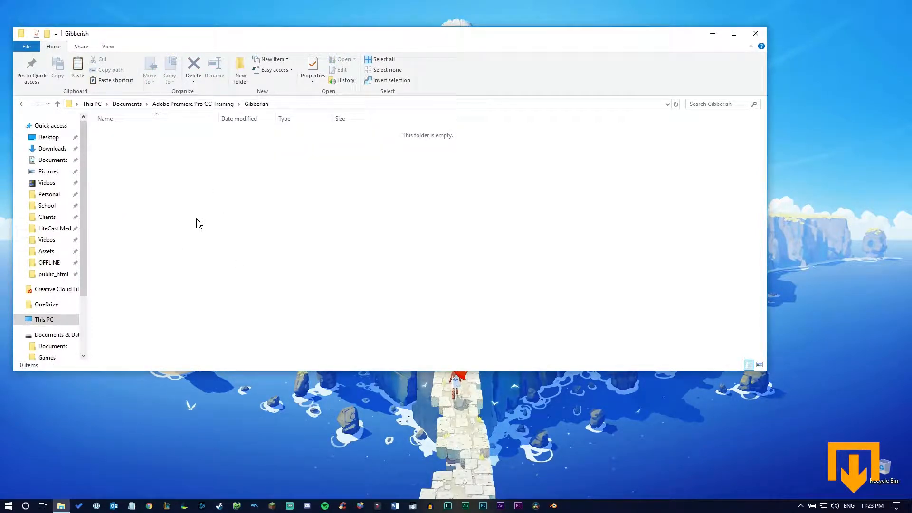
click(239, 71)
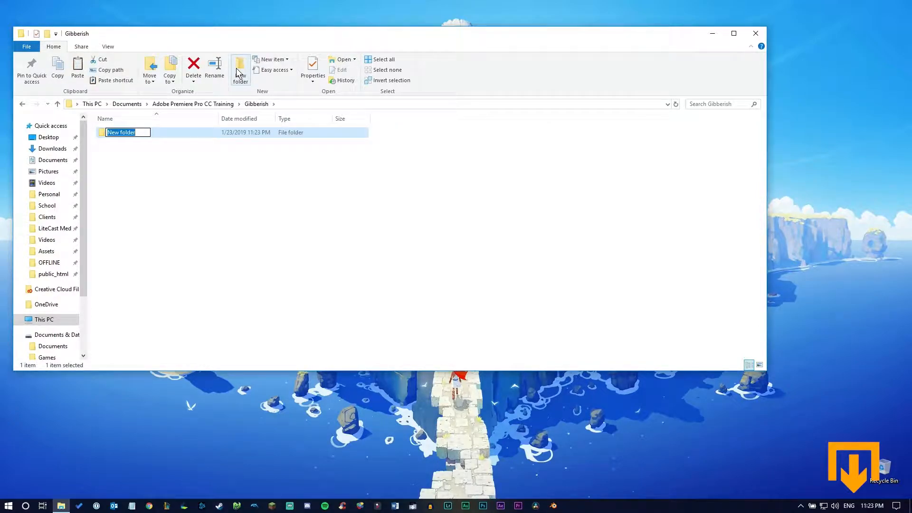
text(Photography)
click(267, 172)
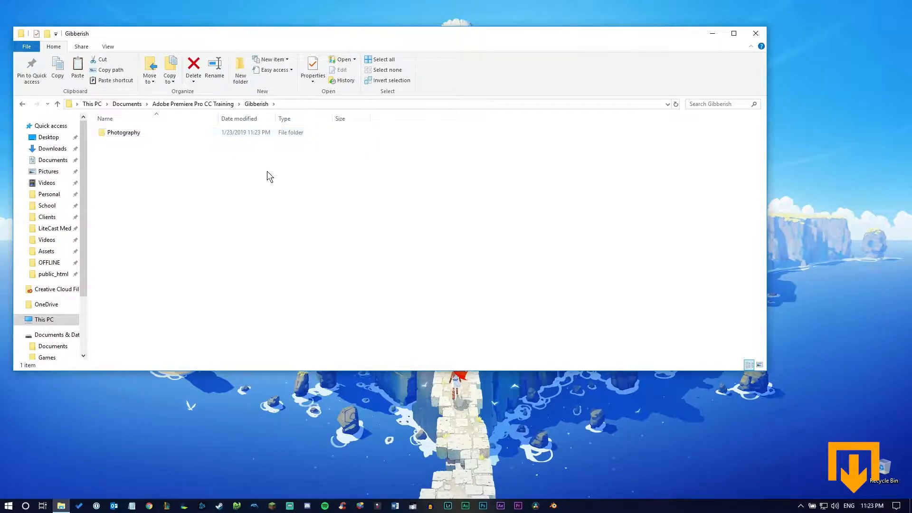
click(246, 78)
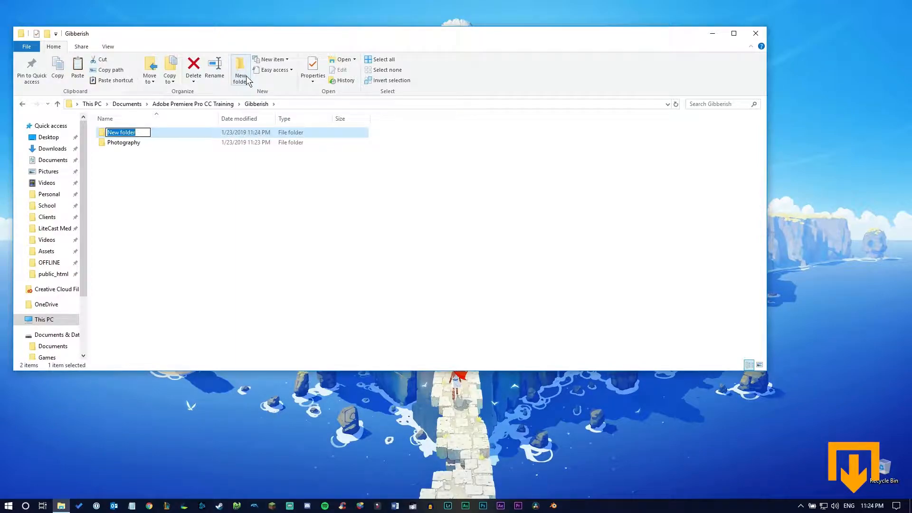
text(Videography)
click(213, 227)
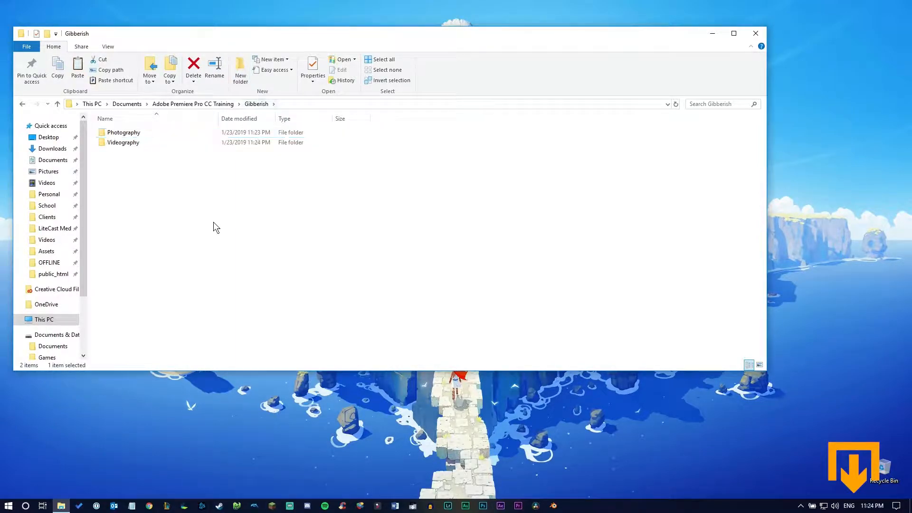
Step: Inside the Videography folder, create a project folder named 012319_NPP01
double_click(137, 145)
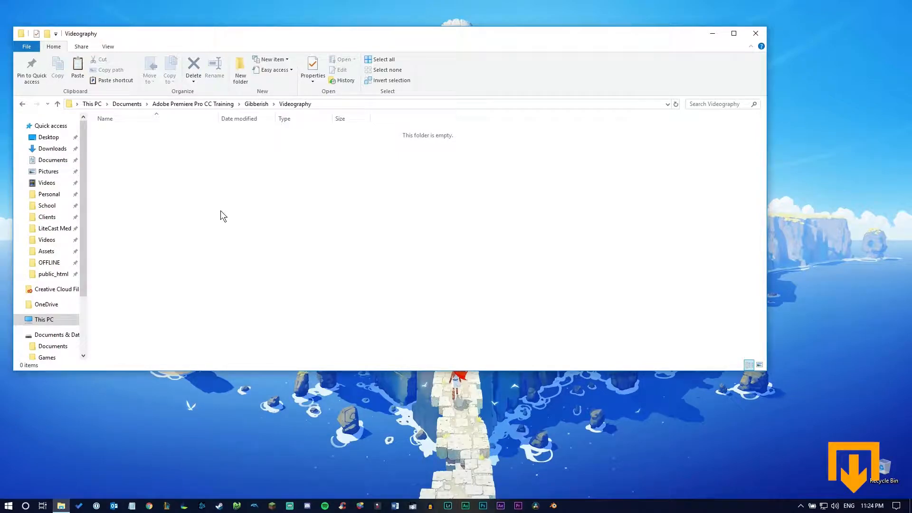
click(240, 85)
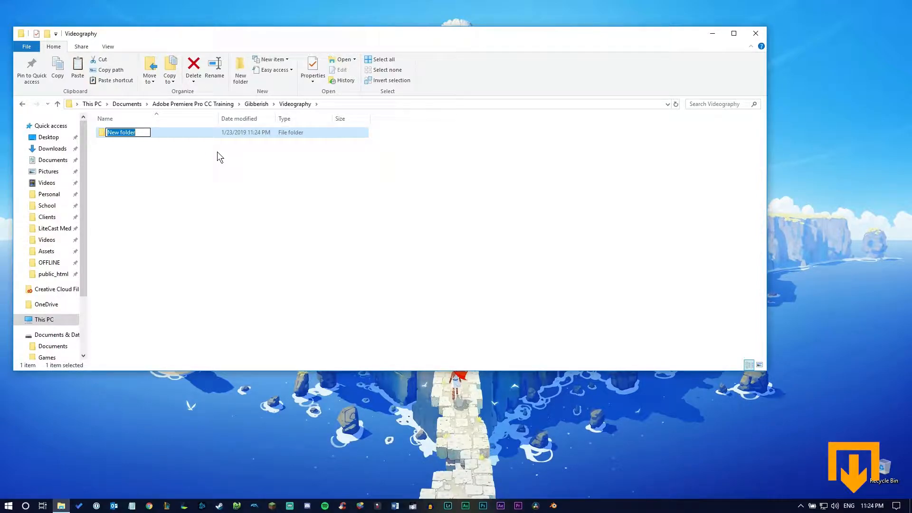
text(012319_NPP0)
text(1)
click(113, 210)
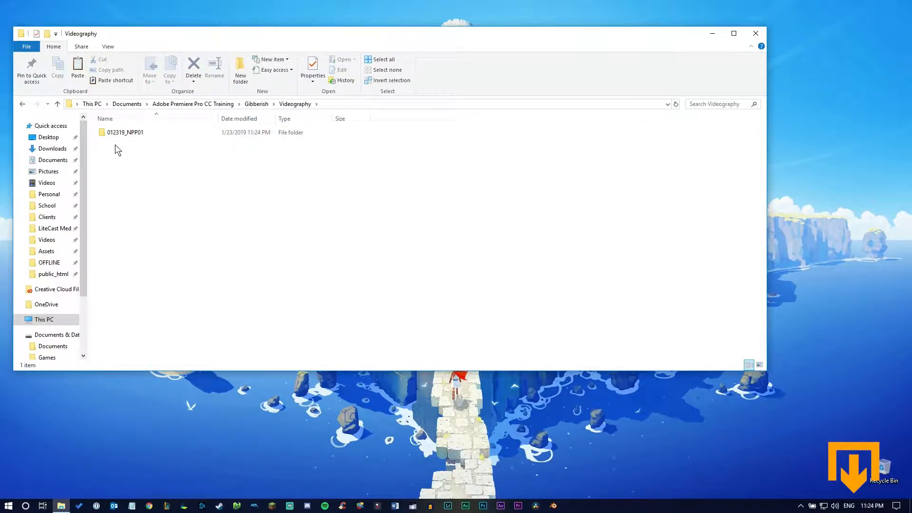
Step: Inside the 012319_NPP01 project folder, create two folders named ASSETS and AUDIO
double_click(120, 134)
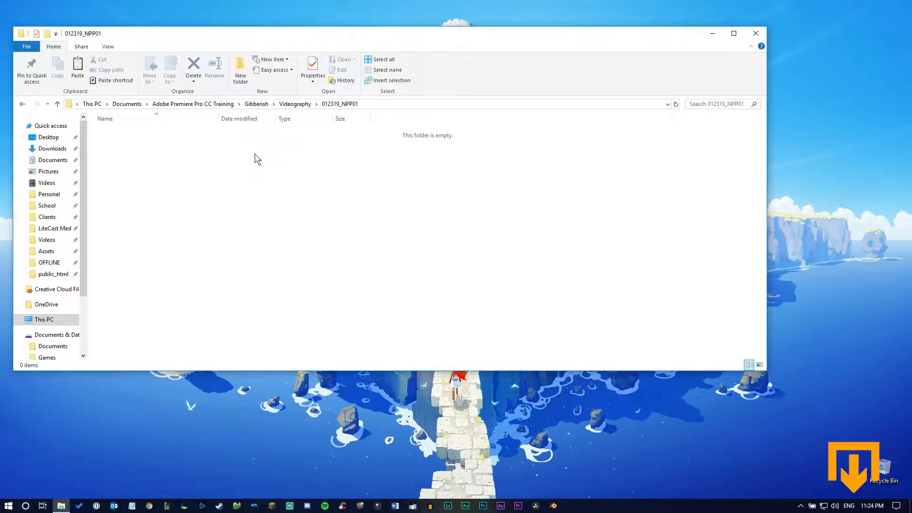
click(239, 77)
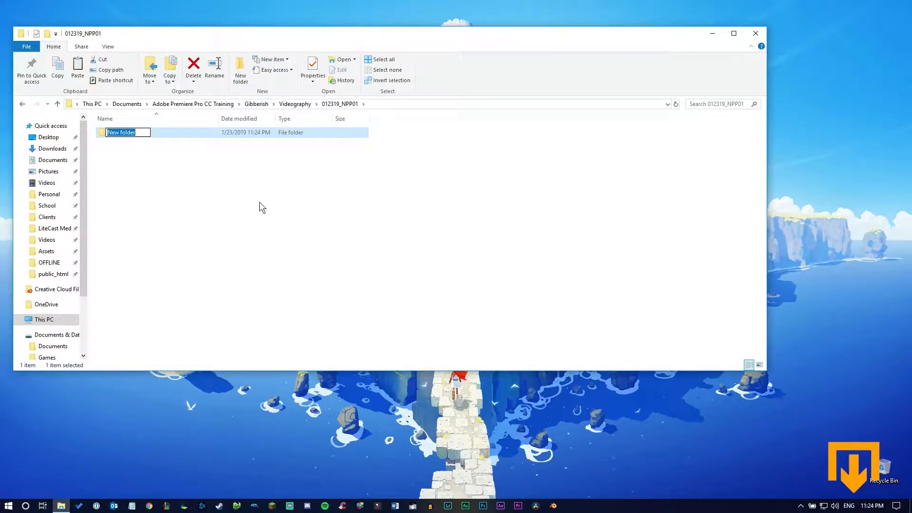
text(ASSETS)
click(260, 201)
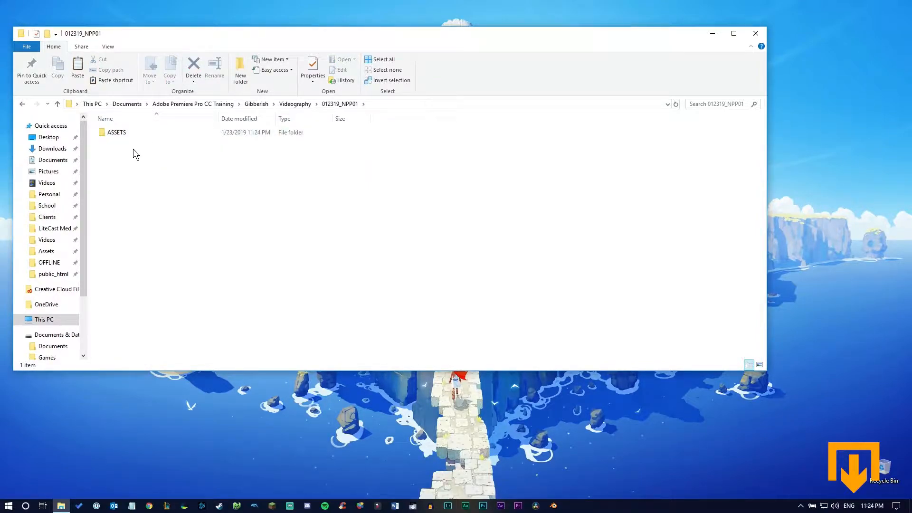
click(232, 76)
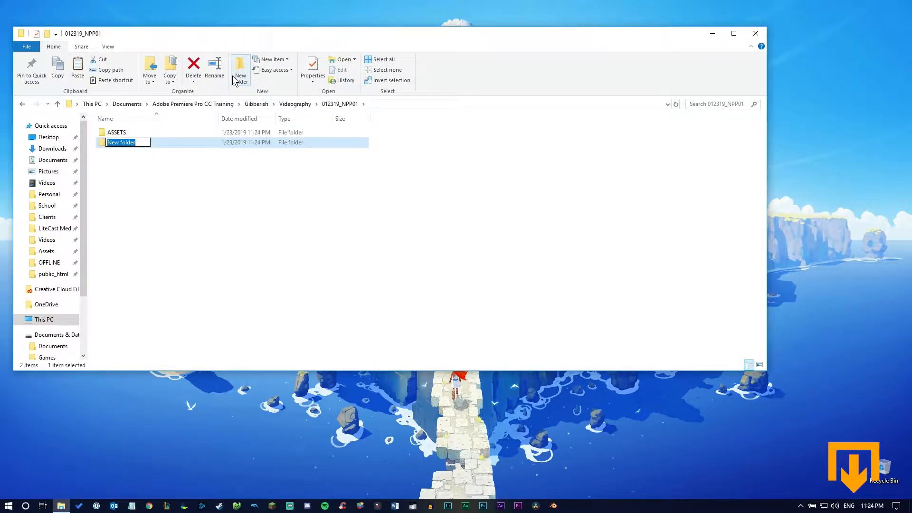
key(BackSpace)
text(AUDIO)
click(224, 170)
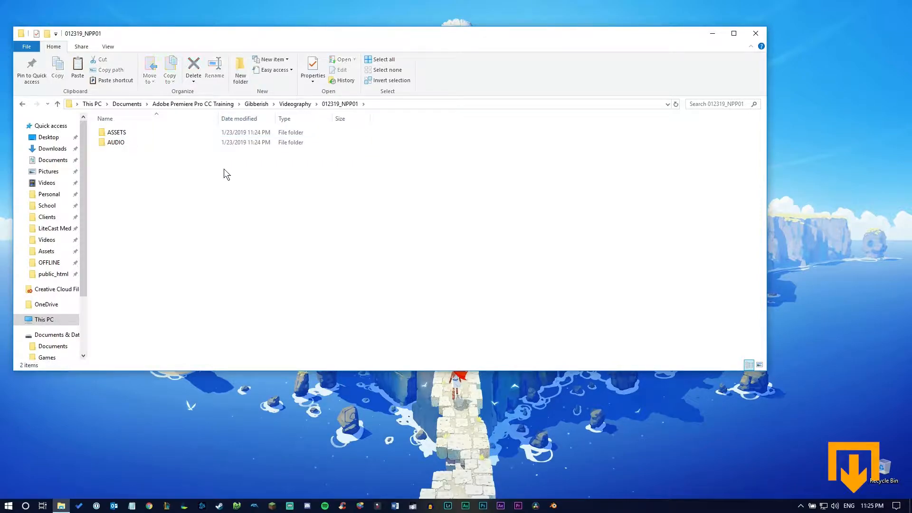
Step: Add two more folders named EDITS and RAW to the 012319_NPP01 project folder
click(236, 71)
text(ED)
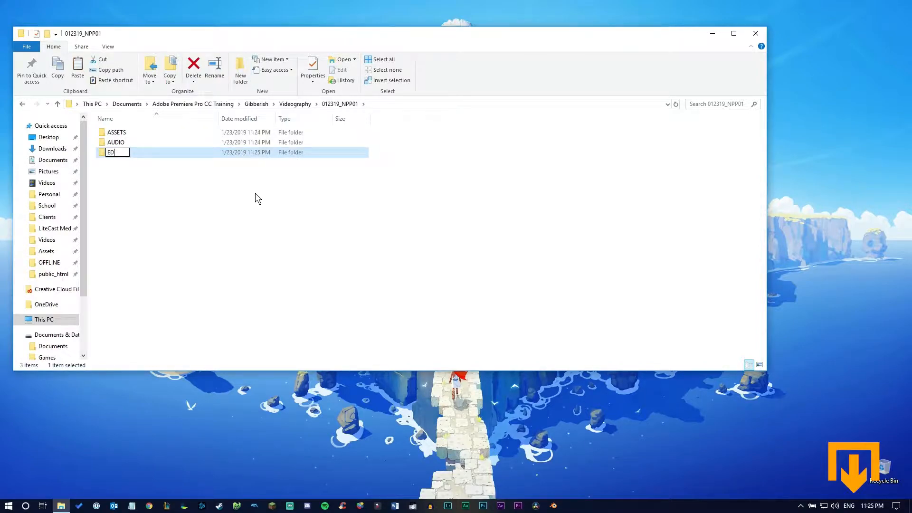
text(ITS)
click(278, 196)
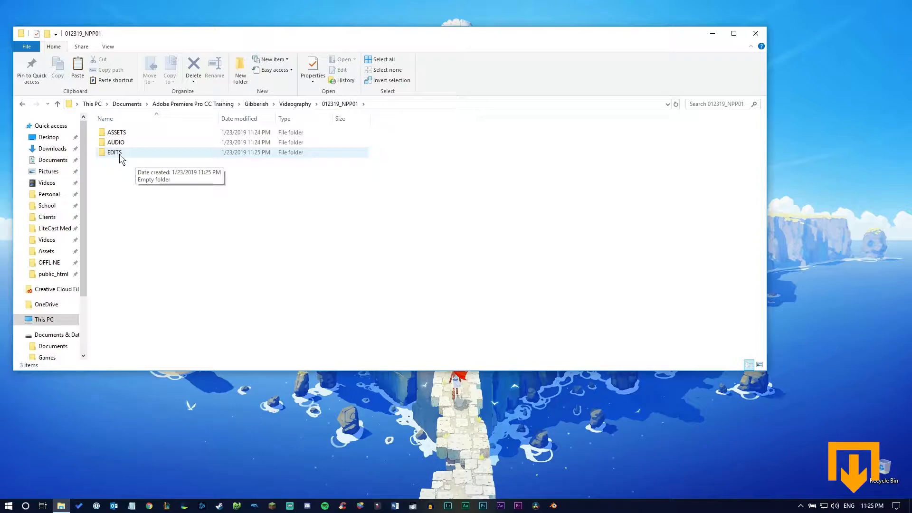
click(241, 71)
text(RAW)
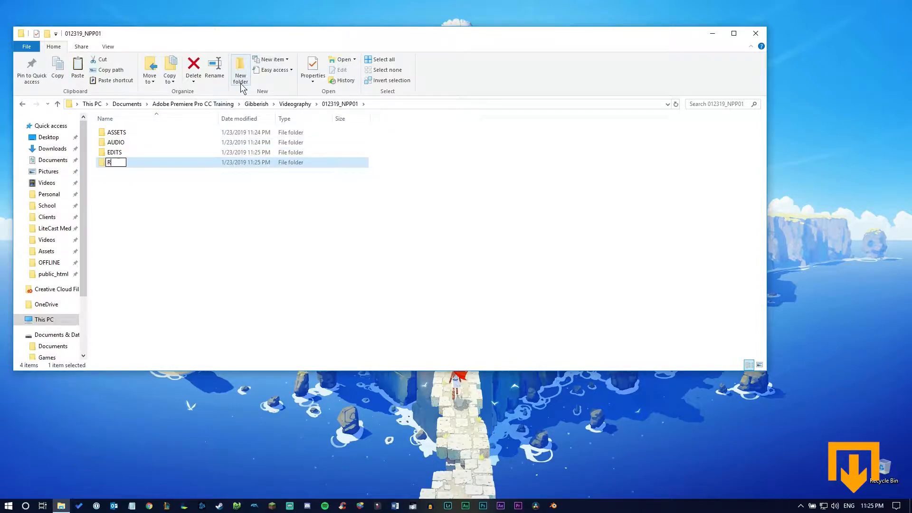
click(238, 194)
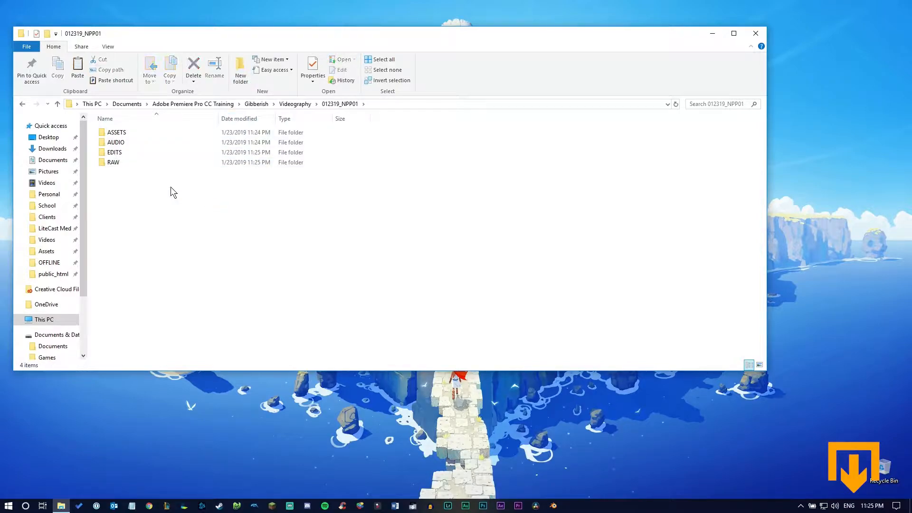
Step: Inside the RAW folder, create a camera folder named C100
double_click(129, 162)
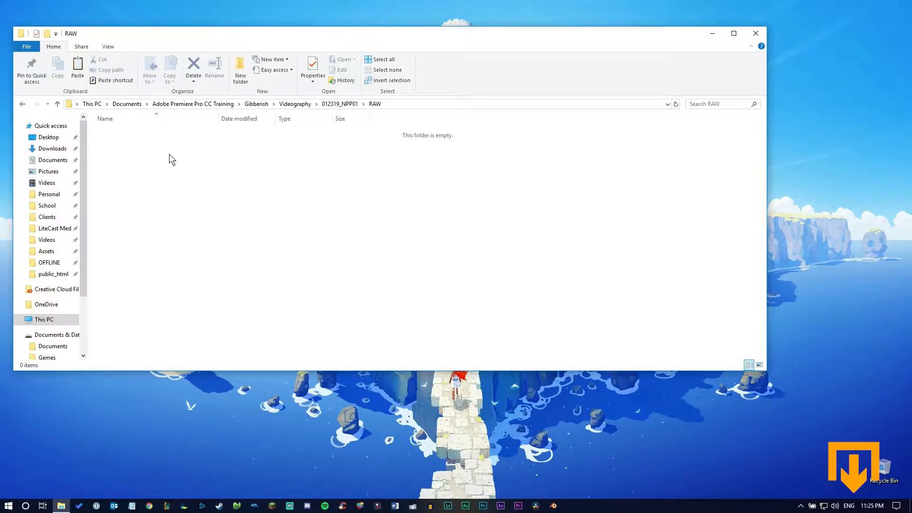
click(239, 76)
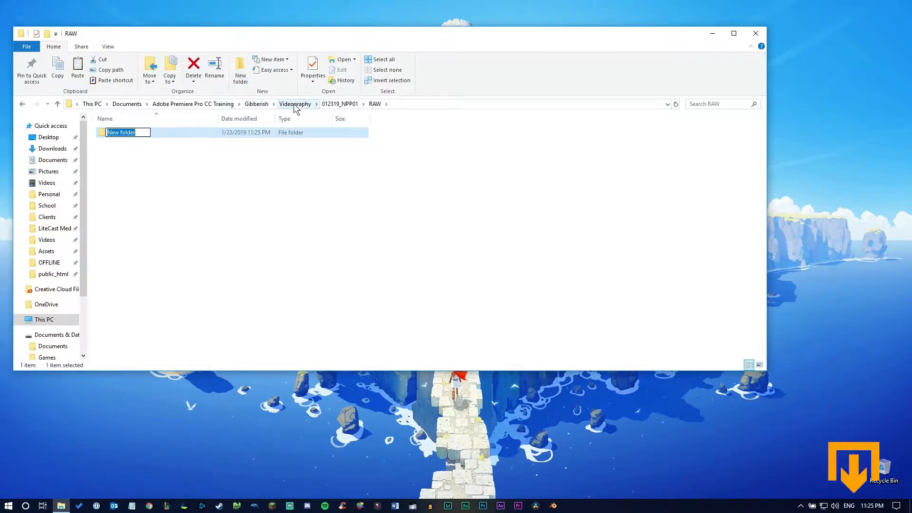
text(C100)
key(Return)
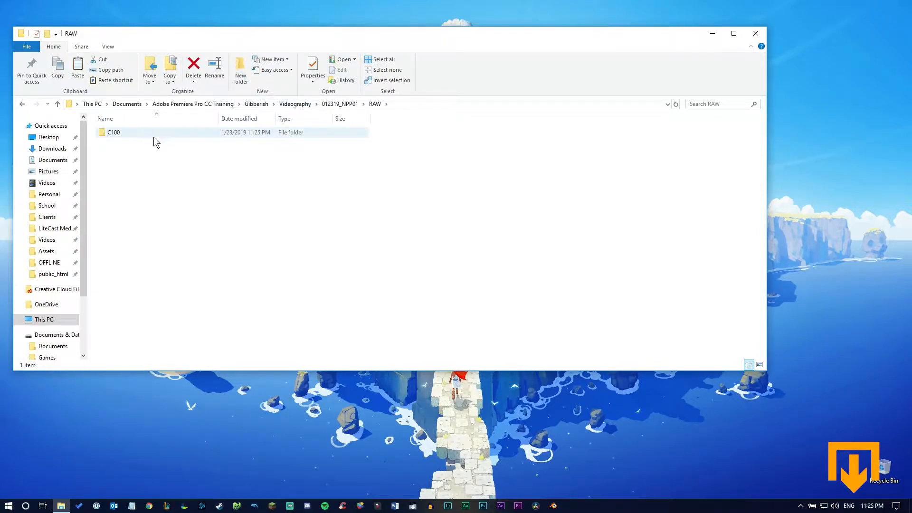
Step: Inside the C100 folder, create two folders named Roll 1 and Roll 2
double_click(146, 135)
click(240, 79)
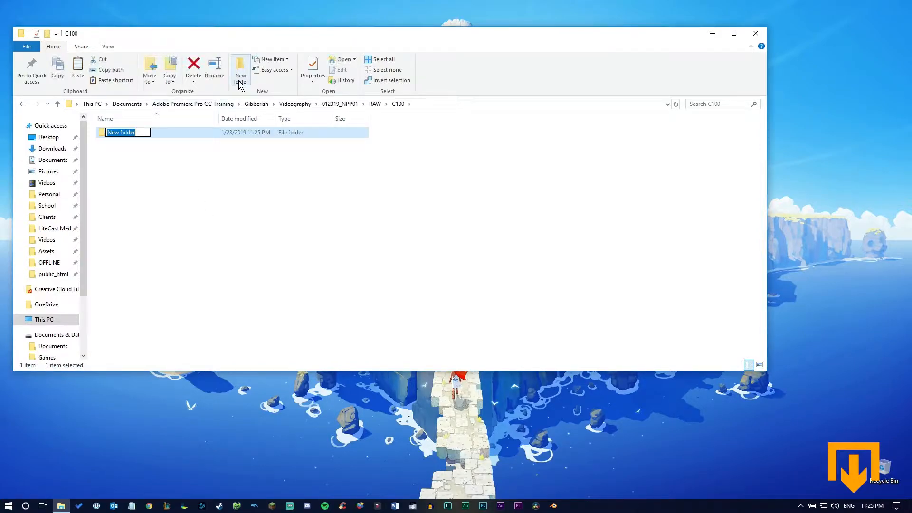
text(Roll 1)
click(171, 248)
click(241, 79)
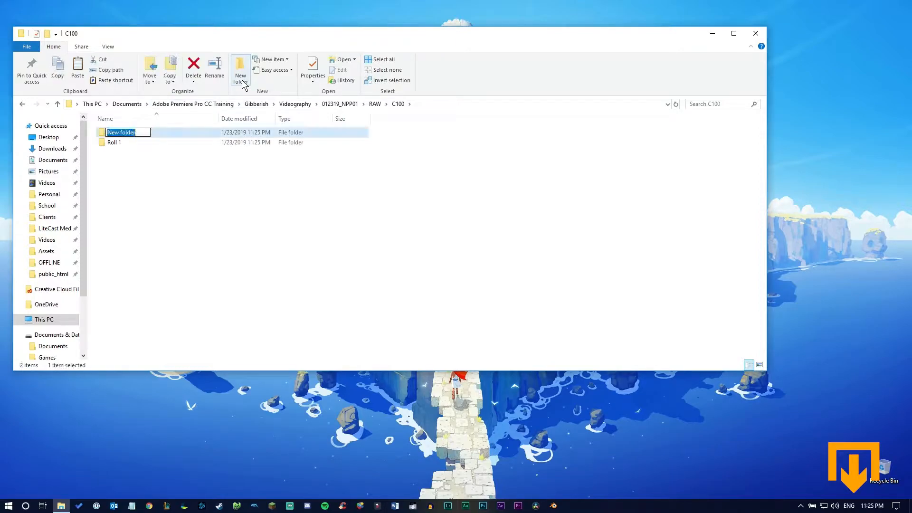
text(Roll 2)
click(208, 220)
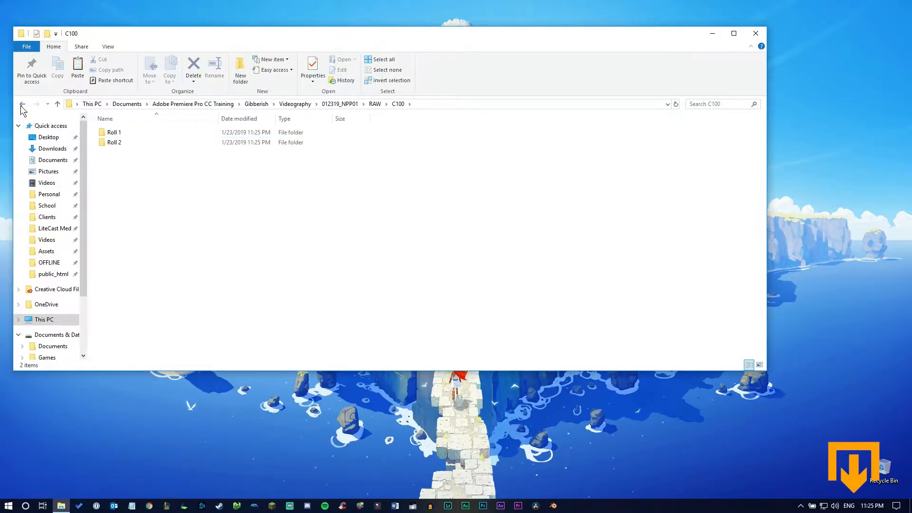
Step: Return to the RAW folder and create a folder named Master Key beside C100
click(22, 104)
click(239, 244)
click(240, 75)
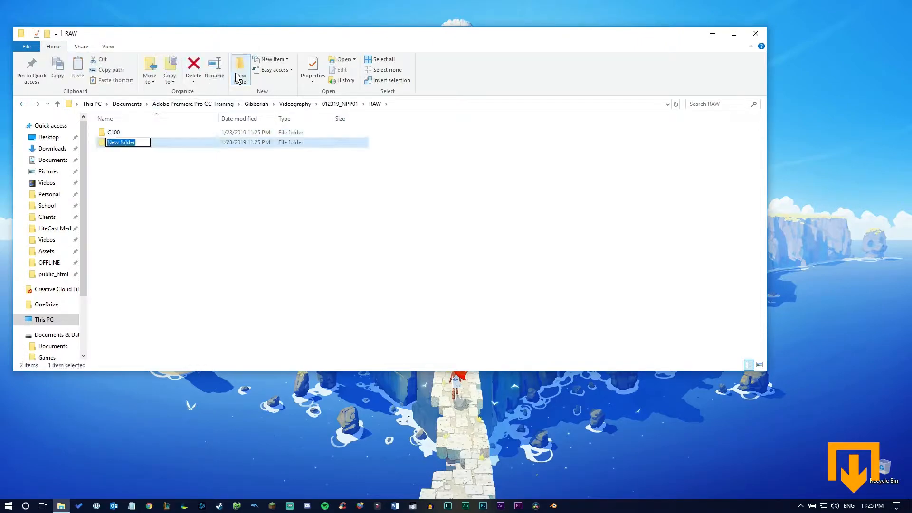
text(Master Key)
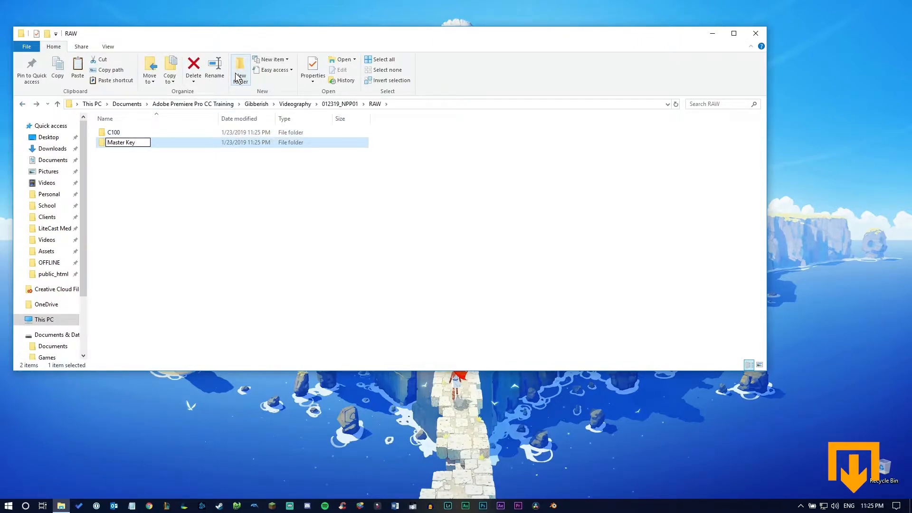
click(204, 186)
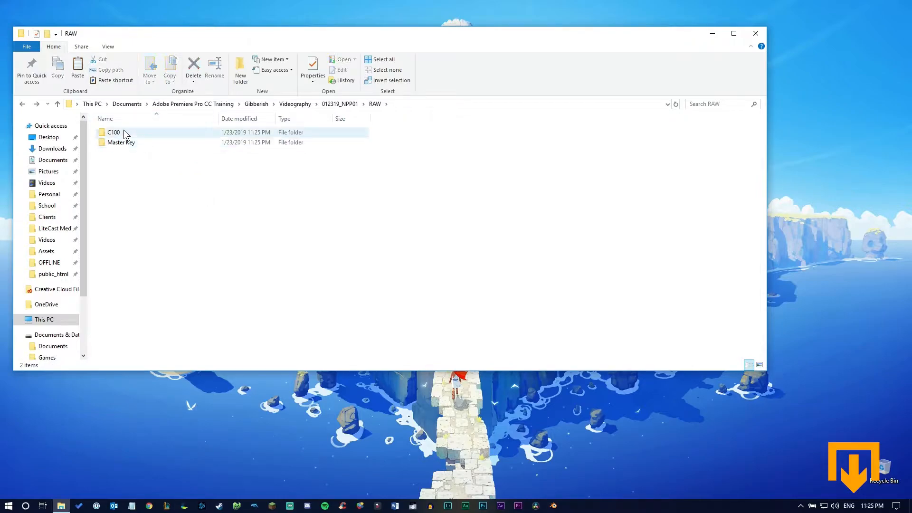
Step: Look inside the C100, Roll 1 and Master Key folders and return to the RAW folder
double_click(117, 132)
double_click(126, 136)
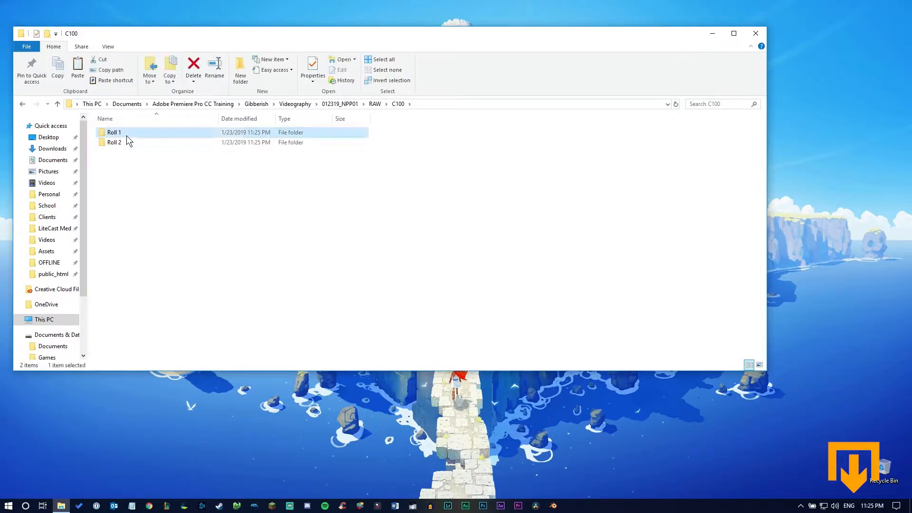
click(22, 106)
click(22, 107)
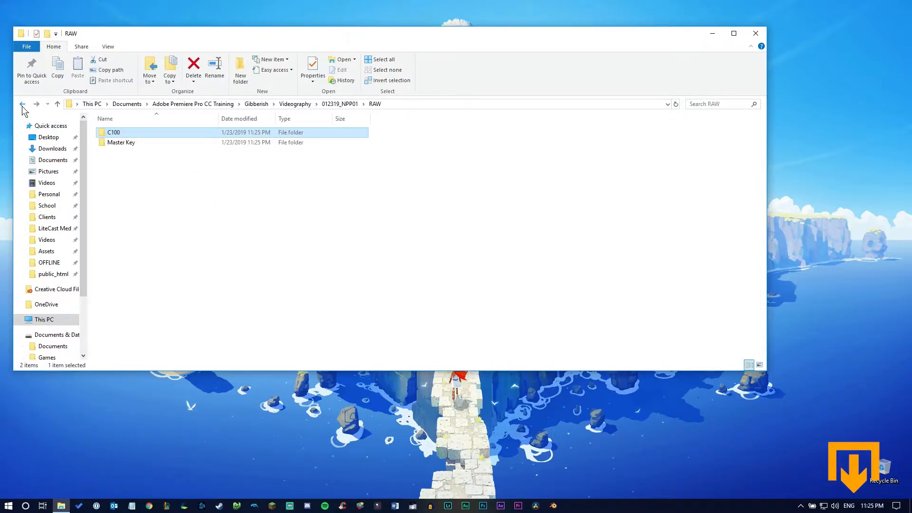
click(118, 145)
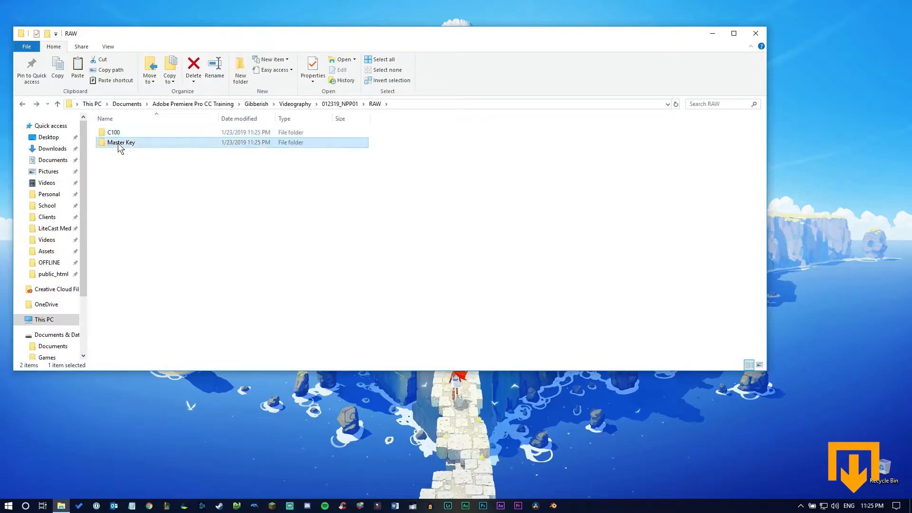
double_click(140, 144)
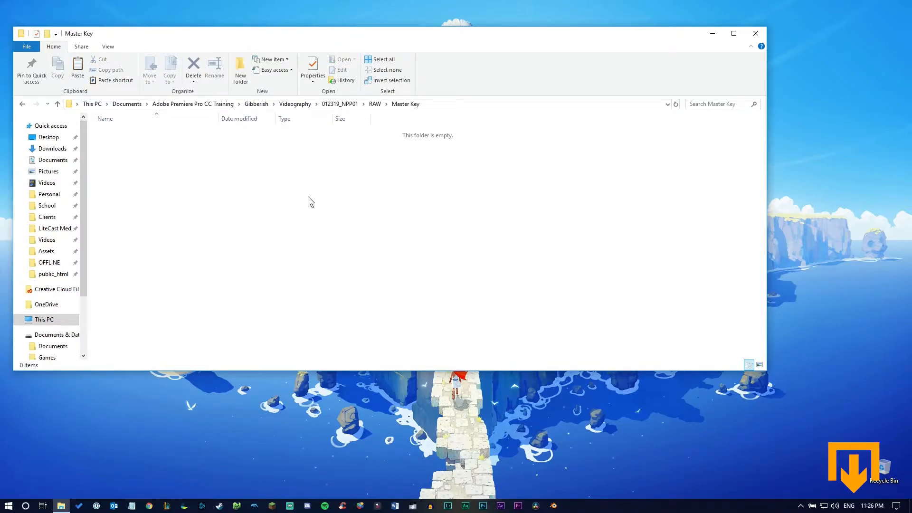
click(24, 105)
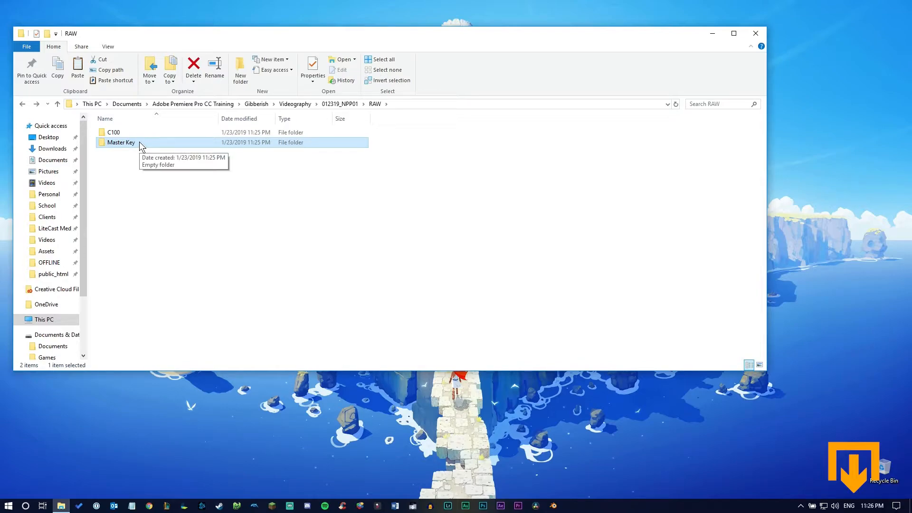
Step: Go back to the 012319_NPP01 folder, create a folder named RENDERS in it, and close the File Explorer window
click(22, 104)
click(133, 186)
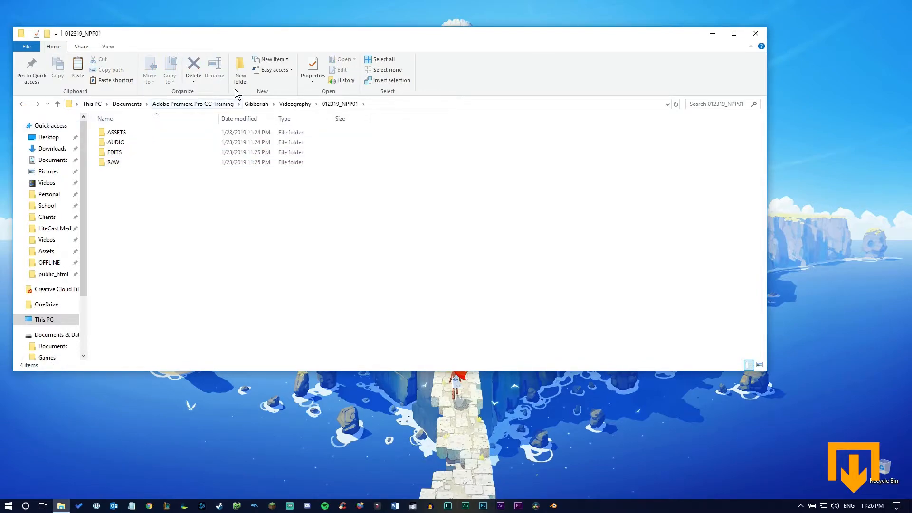
click(241, 78)
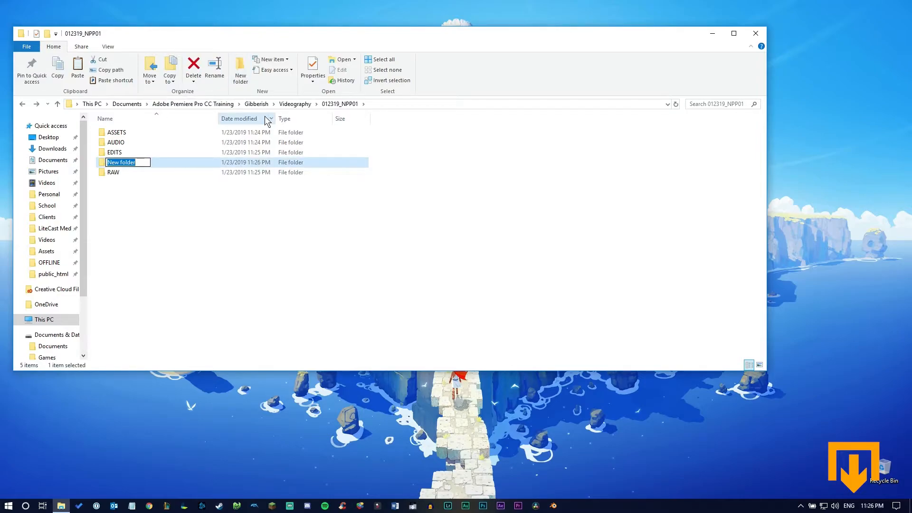
text(RENDERS)
click(278, 222)
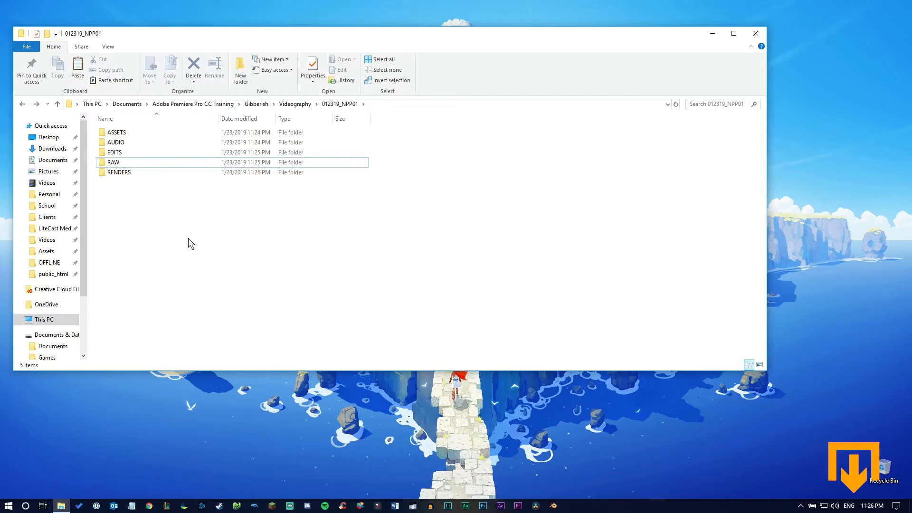
click(753, 34)
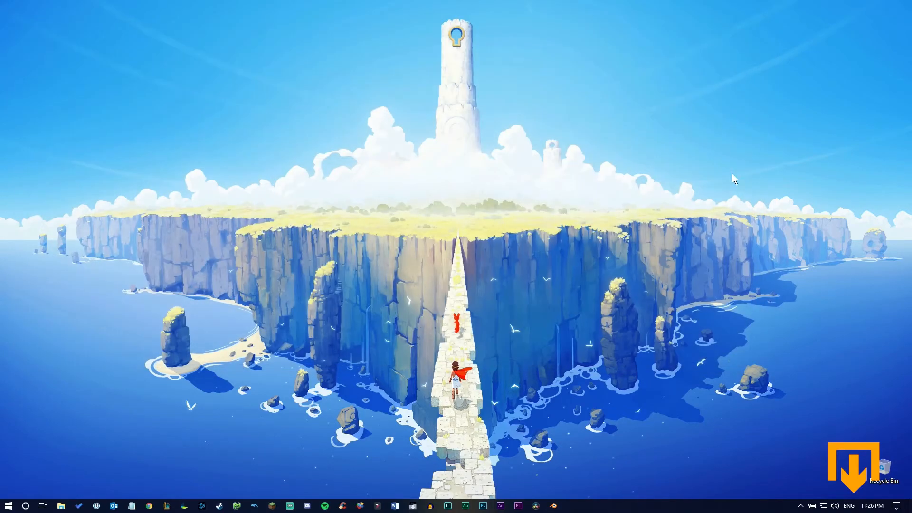